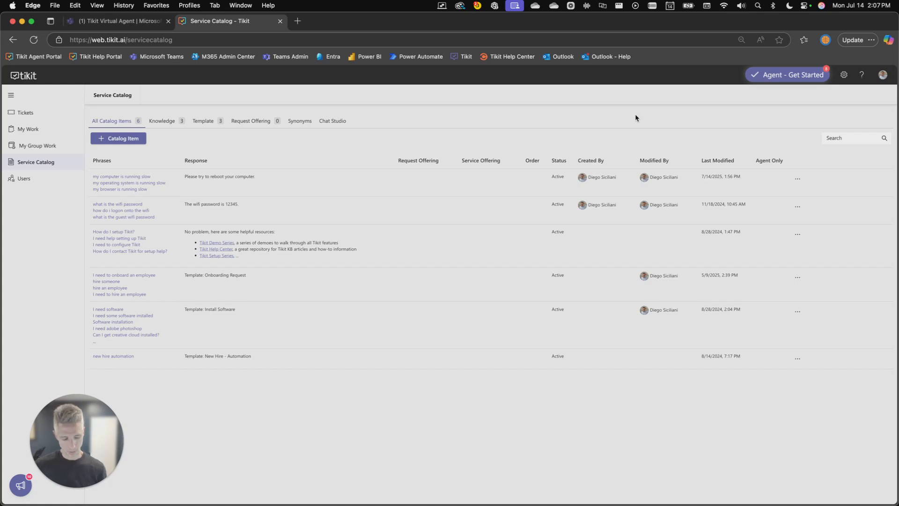
Bring up the end-user Tikit portal window showing tickets and approvals, and enlarge it to fill the screen.
key(ctrl+alt+Right)
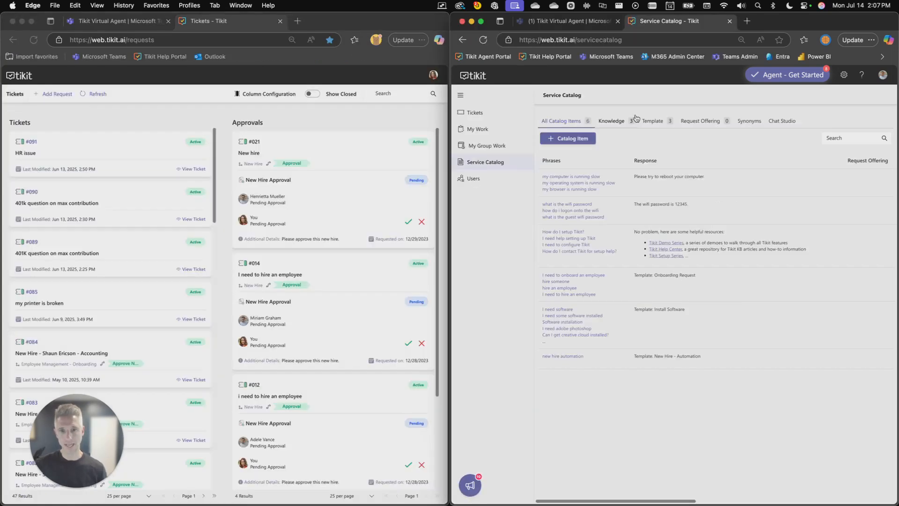
click(349, 24)
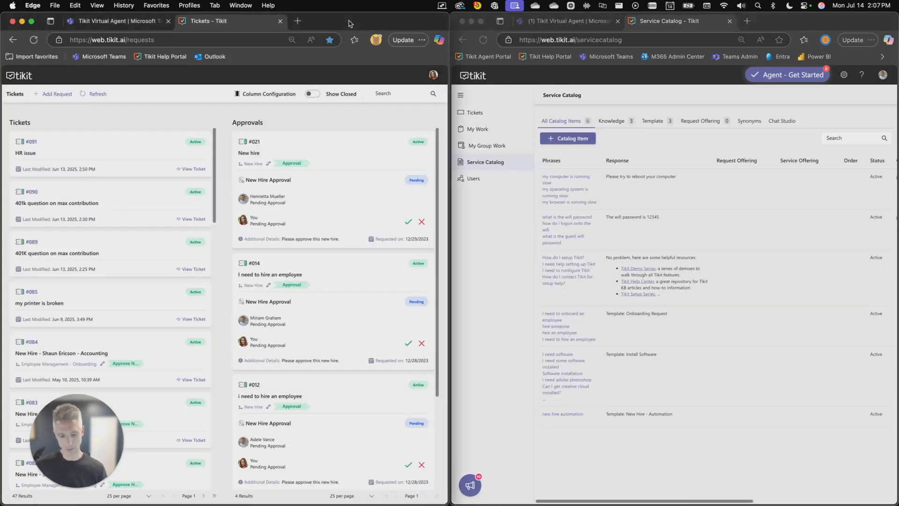
key(ctrl+alt+Return)
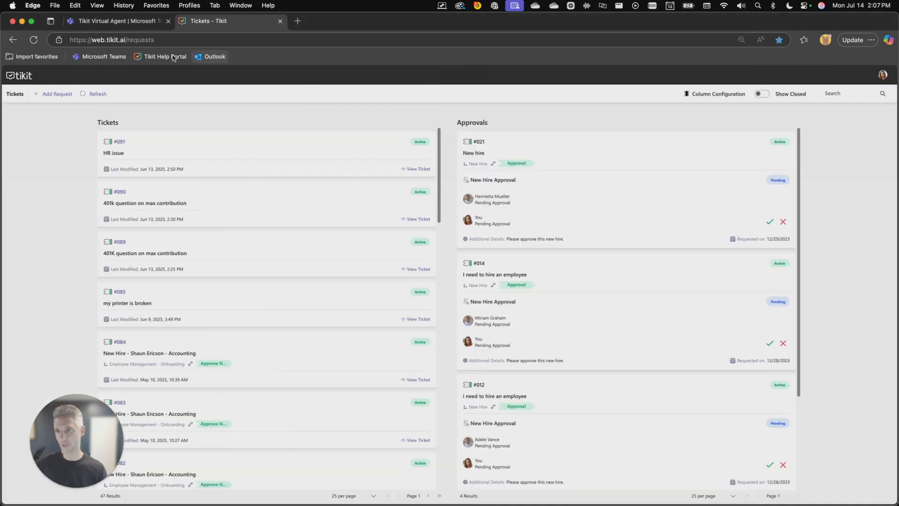
click(72, 398)
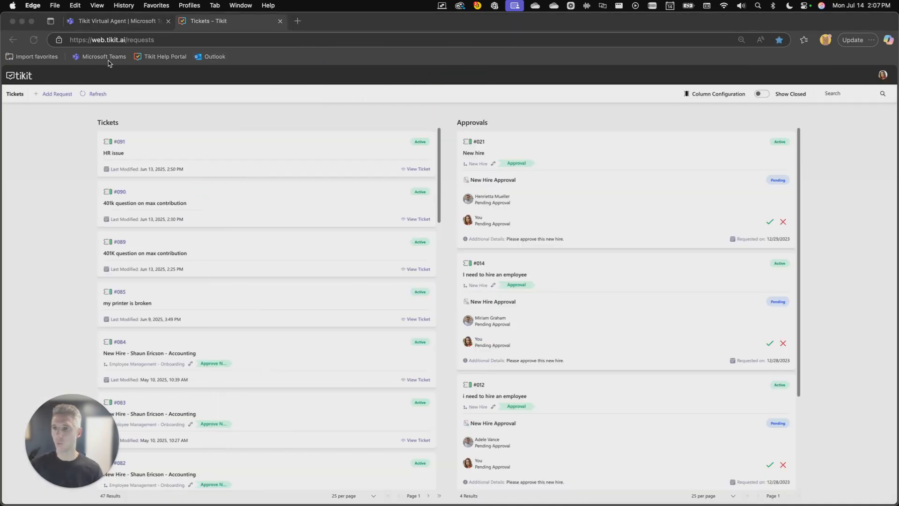
click(114, 41)
click(130, 41)
click(169, 40)
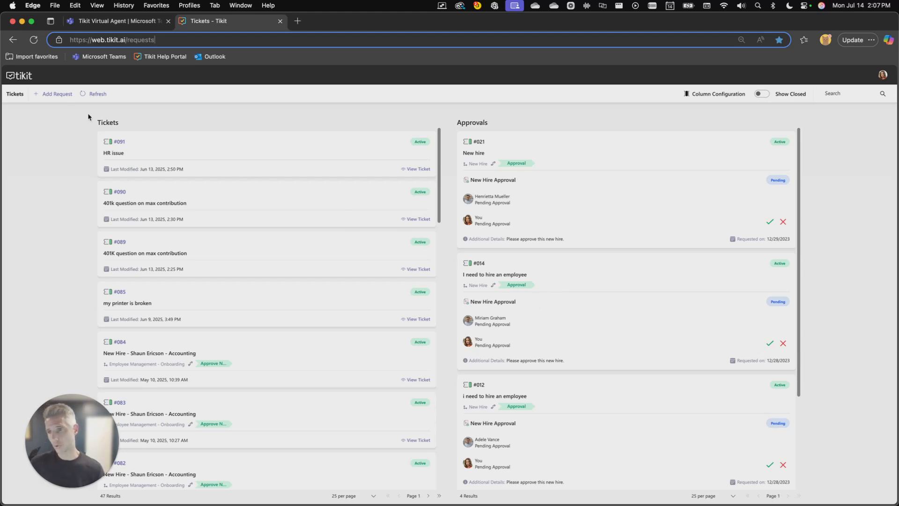
Submit a new request reading "my computer is running slow", read the suggested answer, and close it without creating a ticket.
click(55, 94)
click(400, 283)
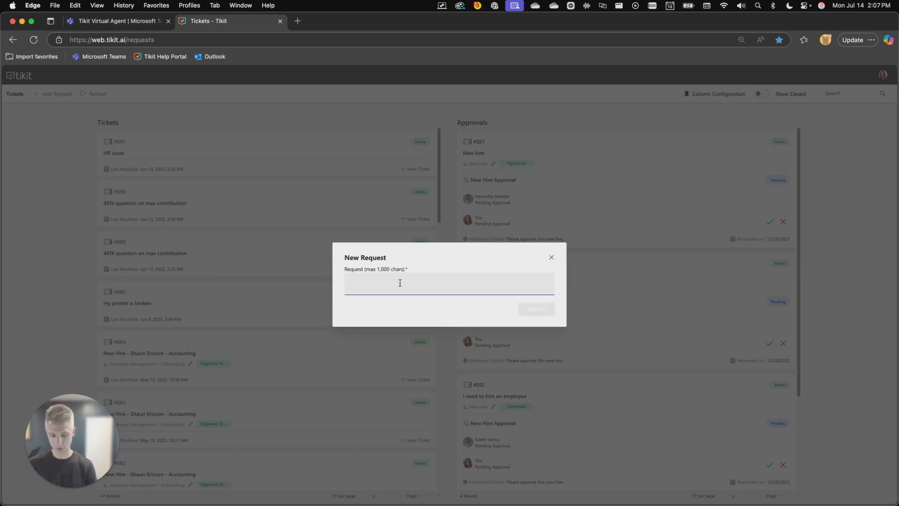
text(my computer is running slow)
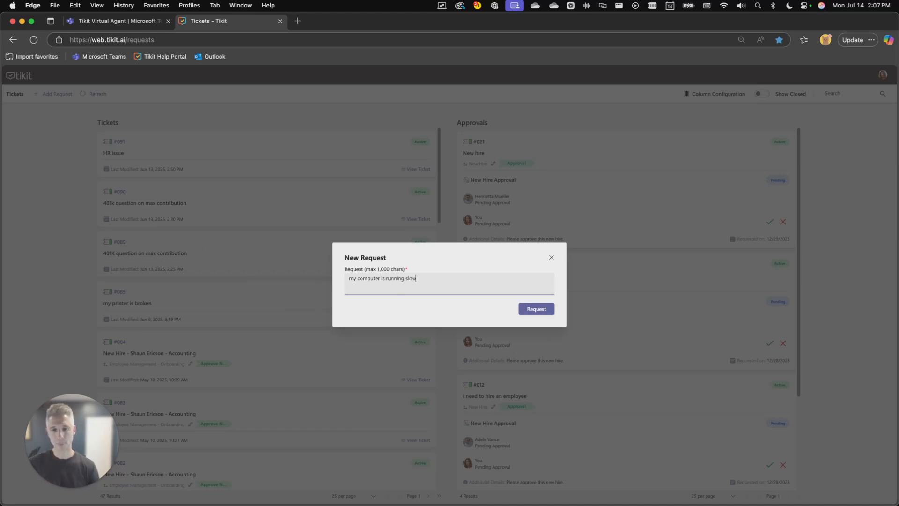
click(547, 312)
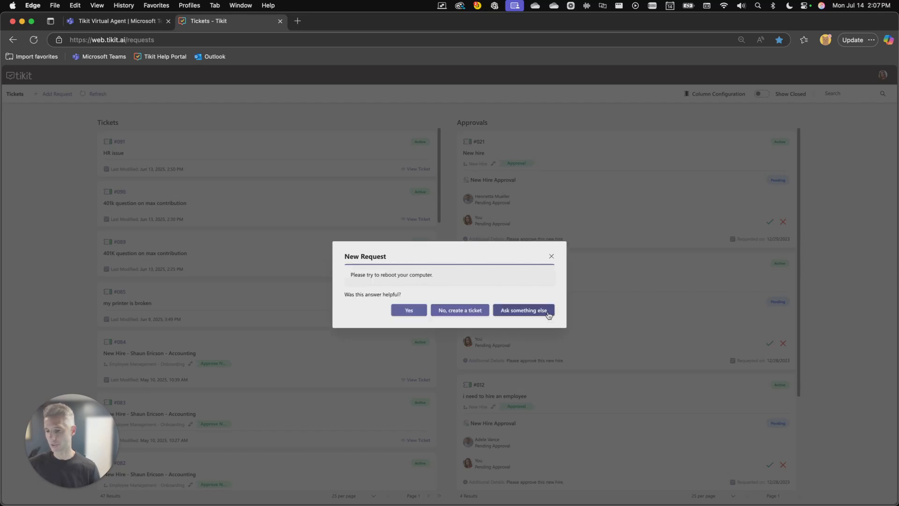
click(552, 258)
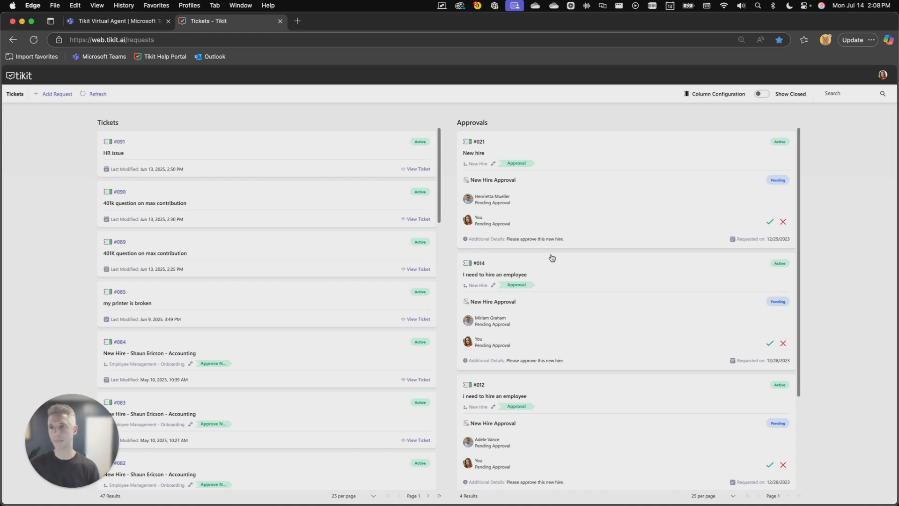
Examine the Tikit Virtual Agent Help card in the Teams chat, including its Information Technology request options.
click(79, 23)
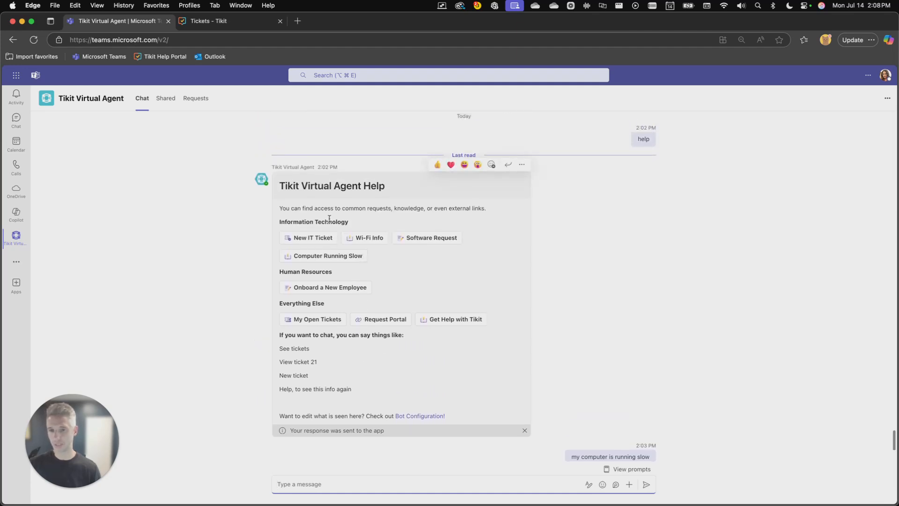
drag(277, 220, 342, 222)
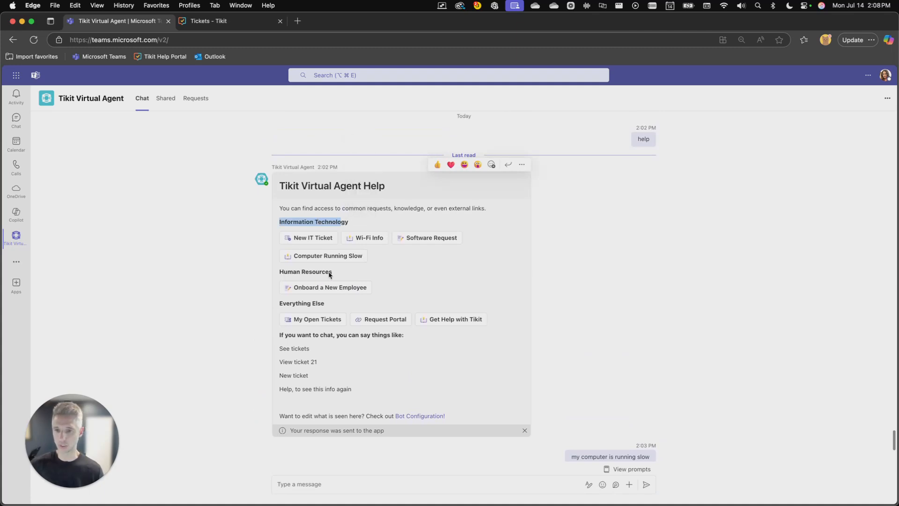
click(463, 279)
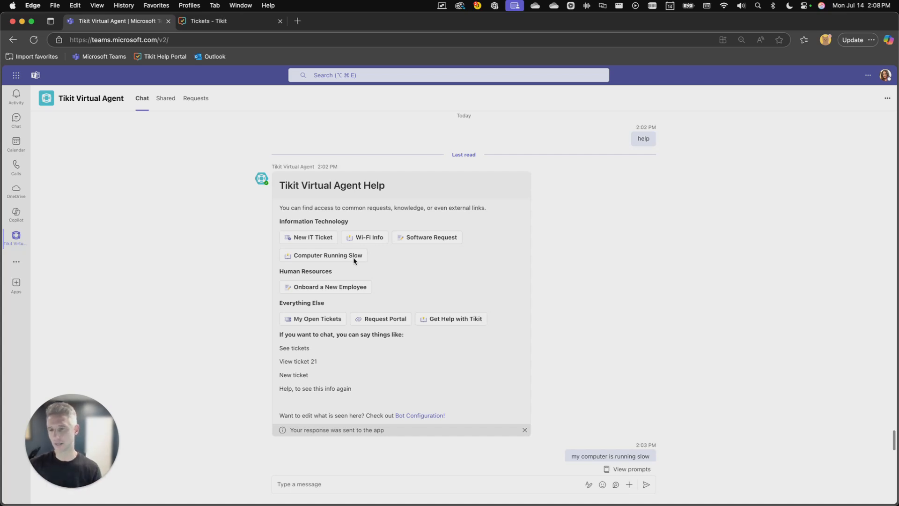
Leave the Teams chat, switch to the agent portal's Service Catalog window, and enlarge it to fill the screen.
click(187, 24)
key(ctrl+alt+Left)
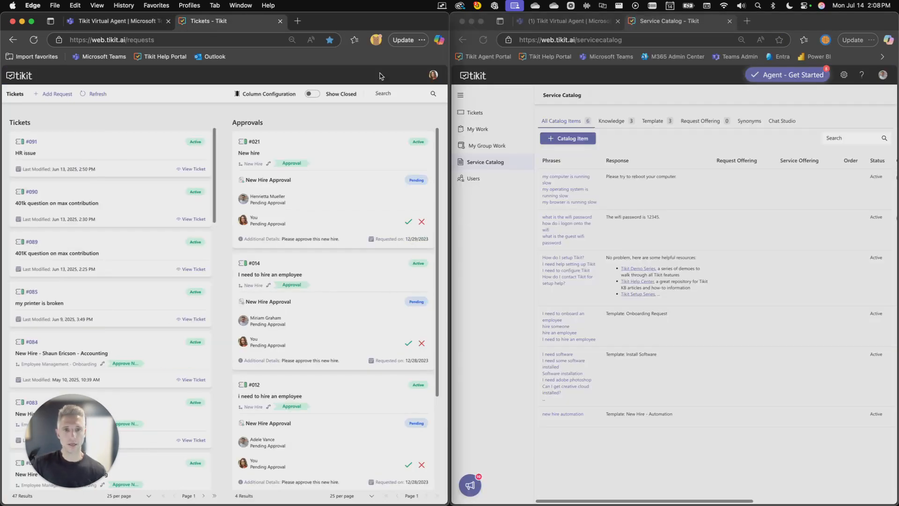
click(654, 84)
key(ctrl+alt+Return)
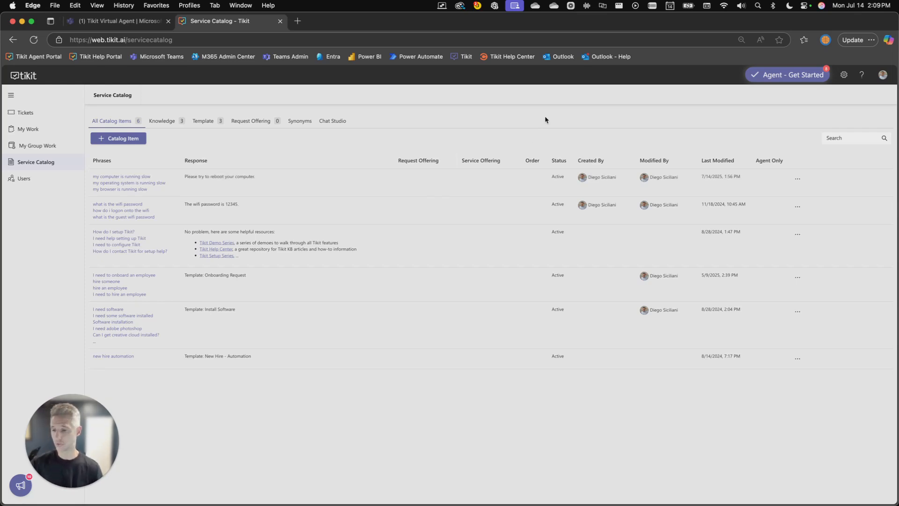
In the Service Offerings settings, create and save a service offering named IT that is automatically expanded.
click(844, 74)
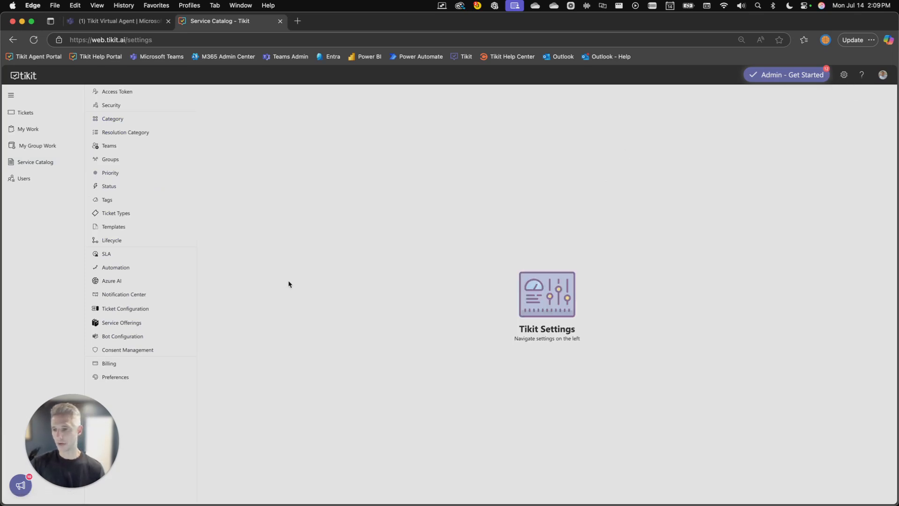
click(123, 324)
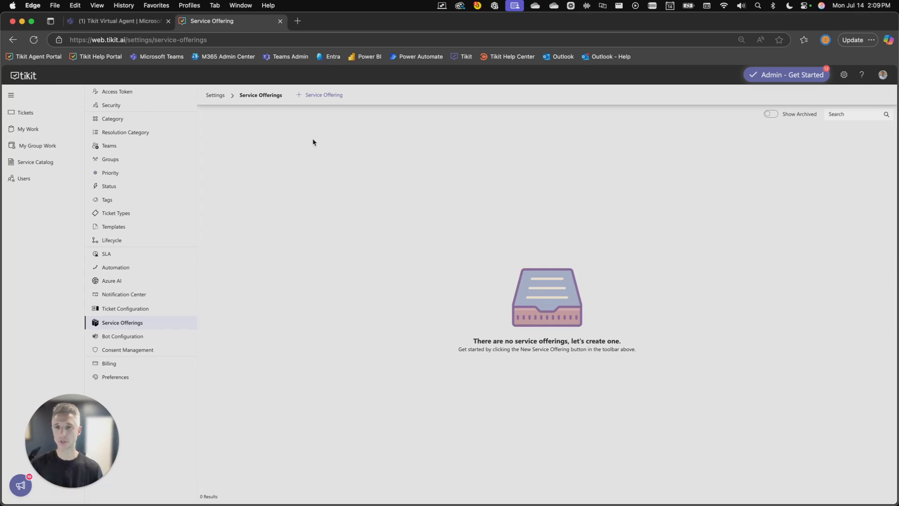
click(318, 97)
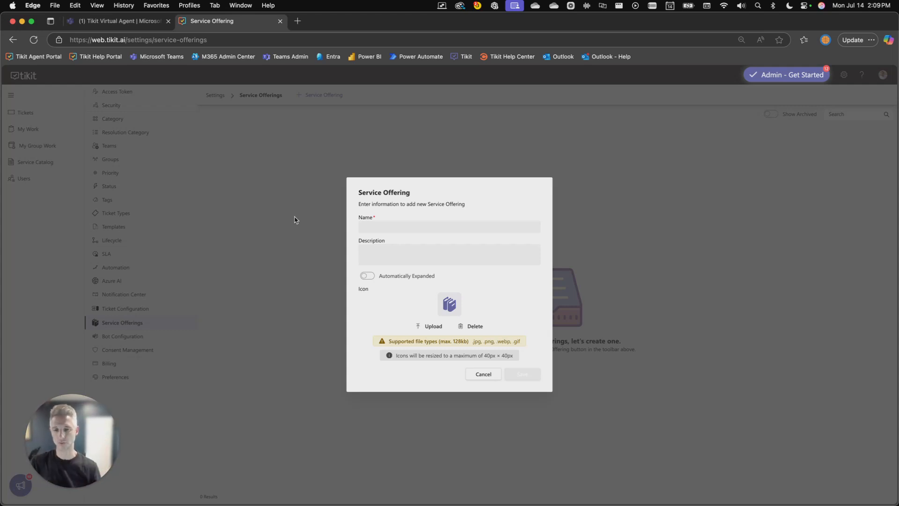
click(394, 224)
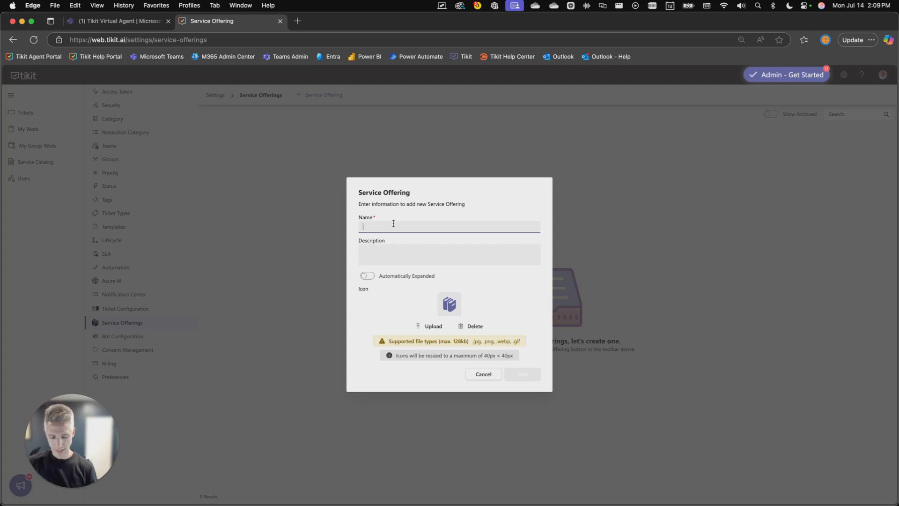
text(IT)
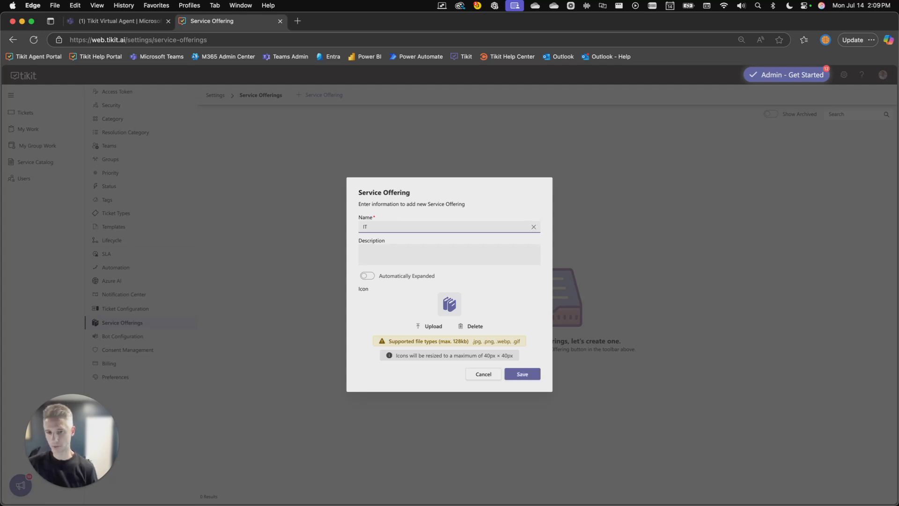
click(386, 250)
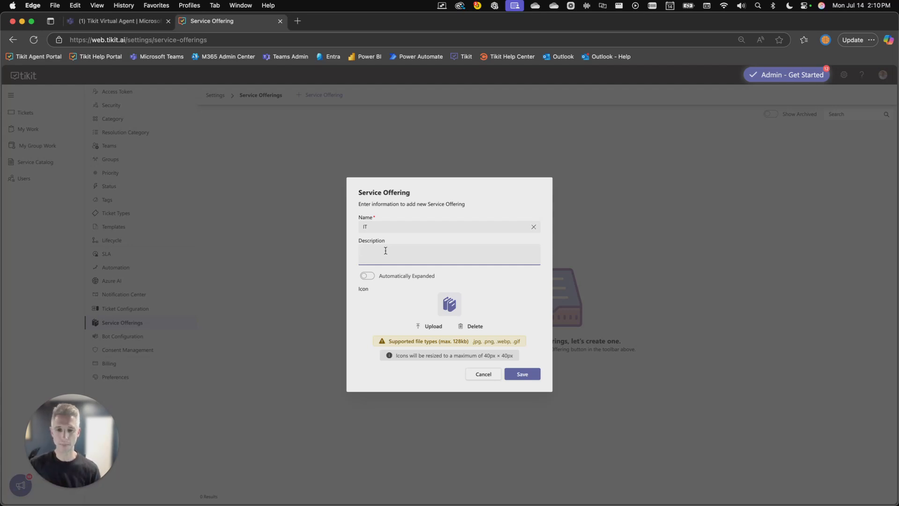
click(367, 278)
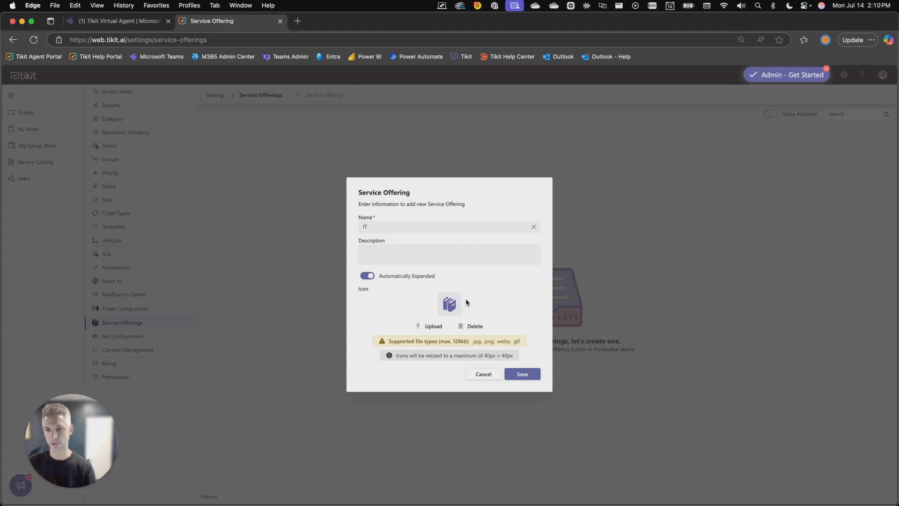
click(519, 374)
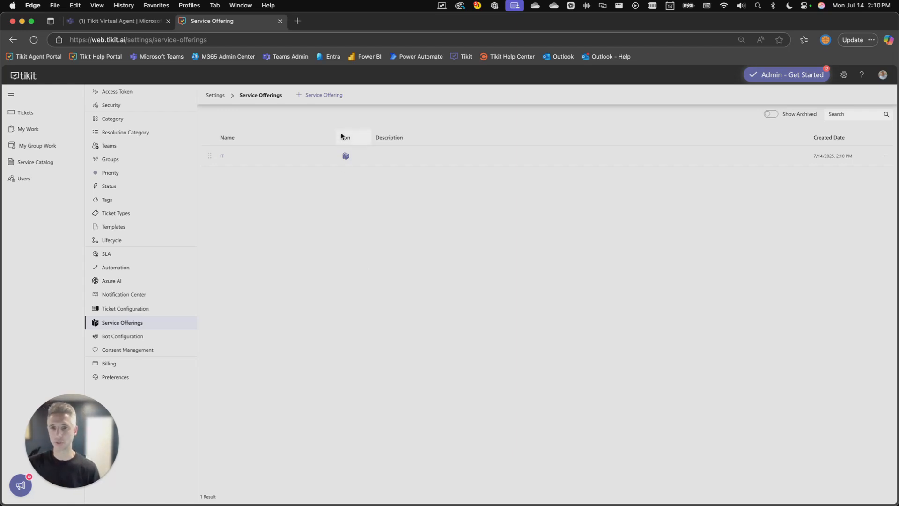
Create and save a second service offering named Facilities that is automatically expanded.
click(336, 96)
click(412, 227)
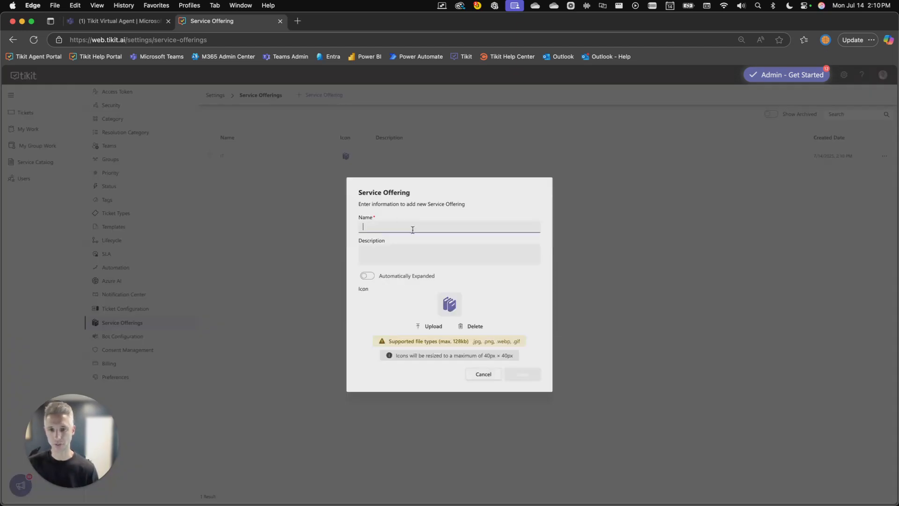
text(Facilities)
click(367, 275)
click(520, 374)
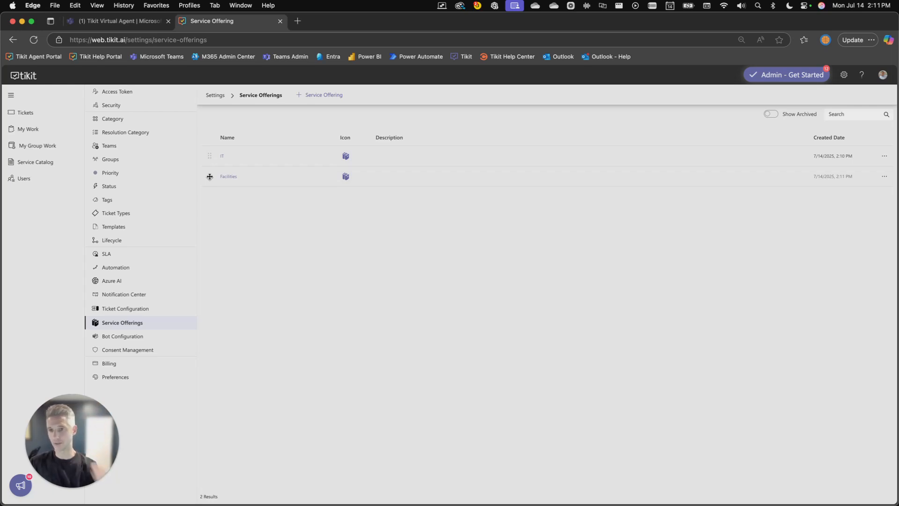
Reorder the IT service offering below Facilities and move it back above Facilities.
drag(210, 156, 210, 182)
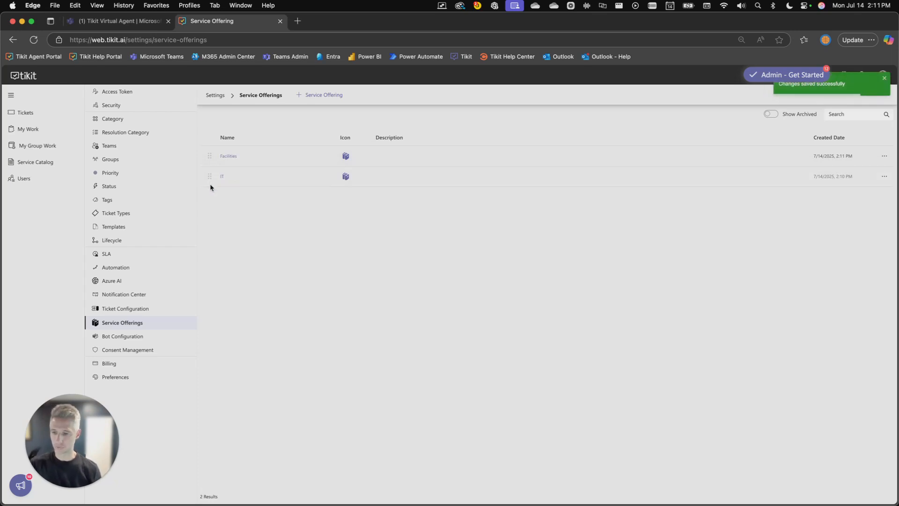
drag(209, 176, 210, 157)
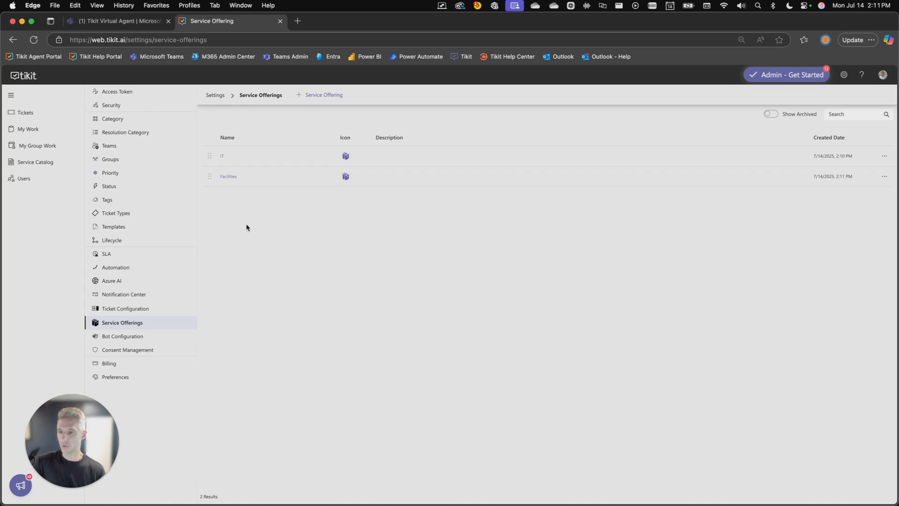
Open the "my computer is running slow" item in the service catalog for editing and enable its request offering.
click(22, 163)
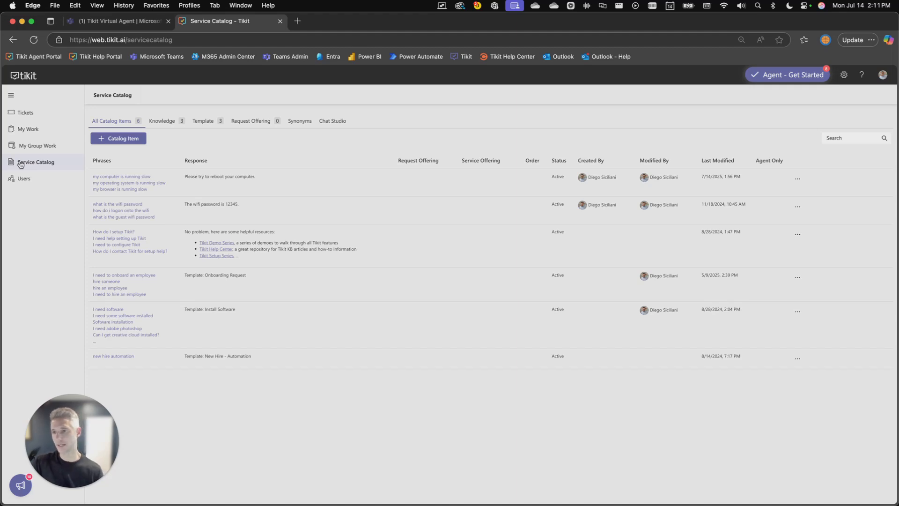
click(120, 187)
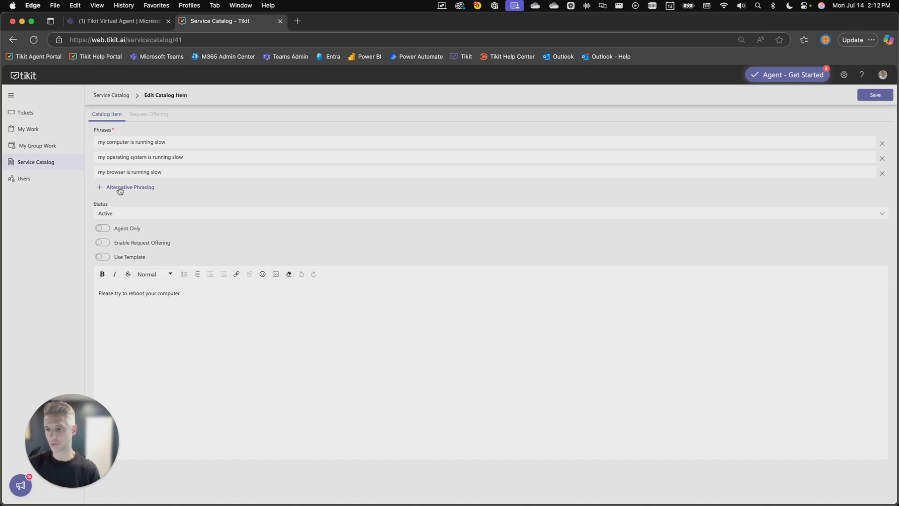
click(105, 247)
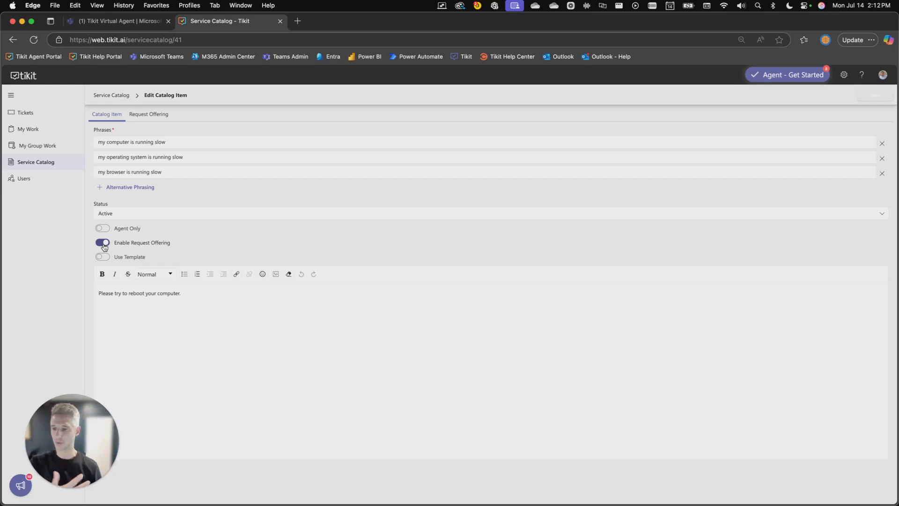
Set the title of the catalog item's request offering to "Computer Running Slow".
click(155, 119)
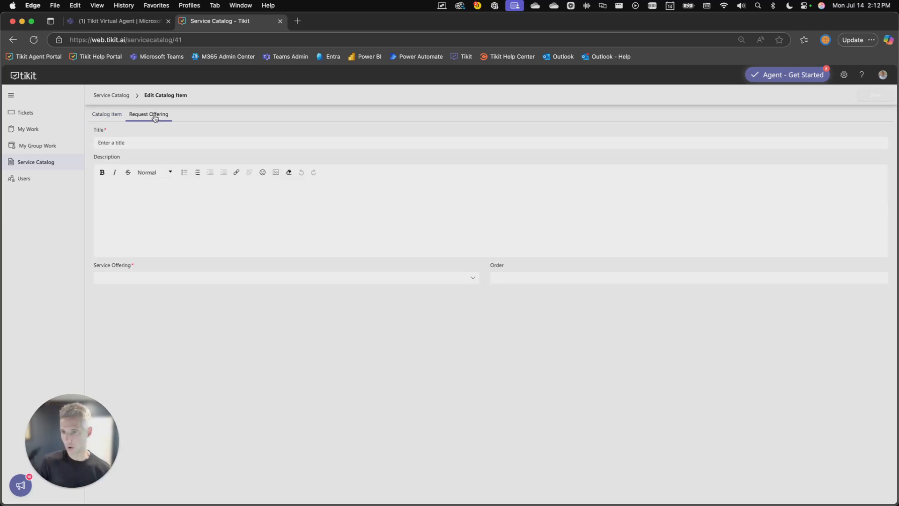
click(128, 144)
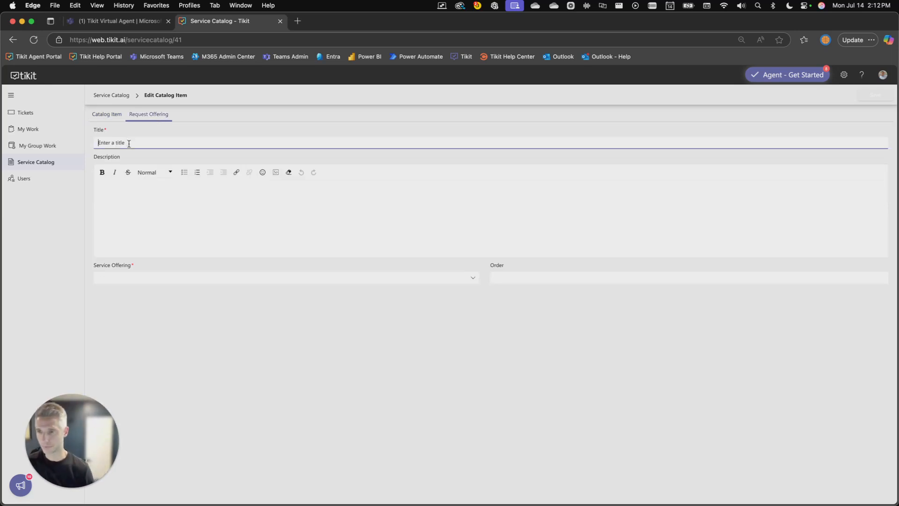
text(Computer)
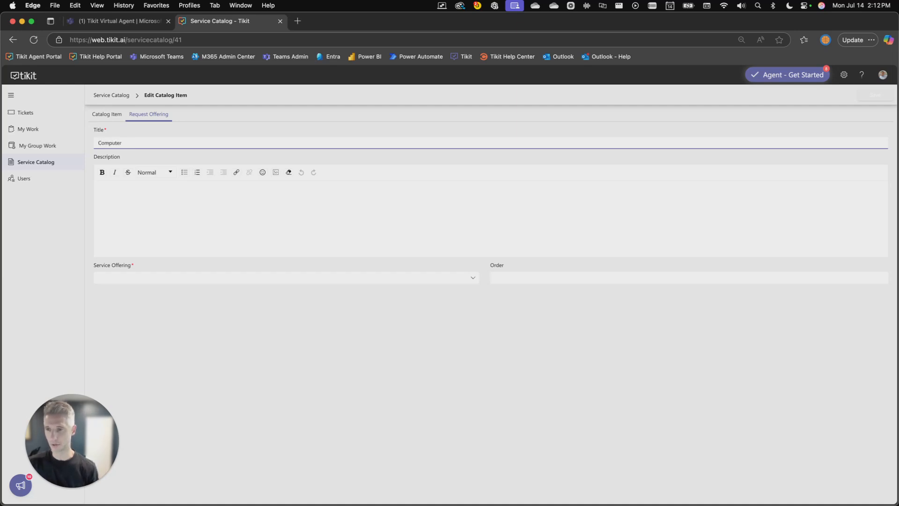
text( Is Running)
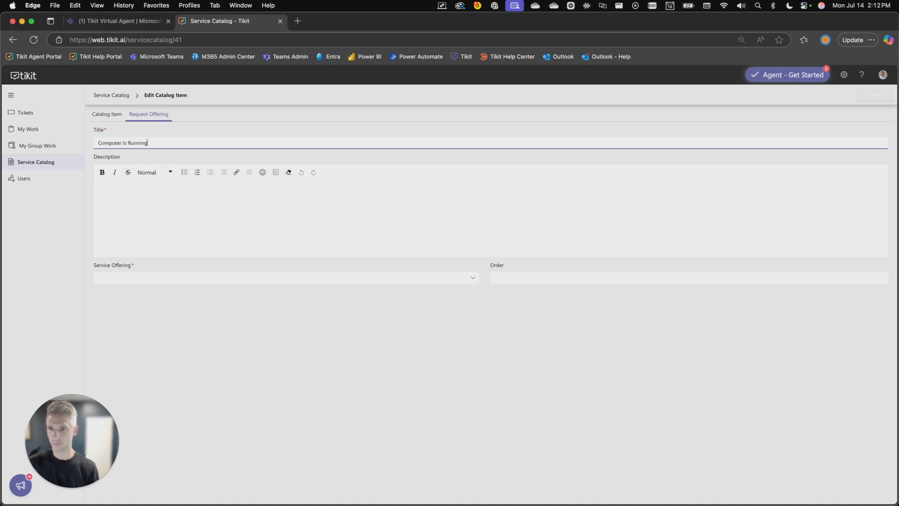
key(BackSpace)
key(BackSpace)
key(BackSpace)
key(BackSpace)
text(Running Slow)
Add the request offering description "Different ways to help your computer running slow.".
key(Tab)
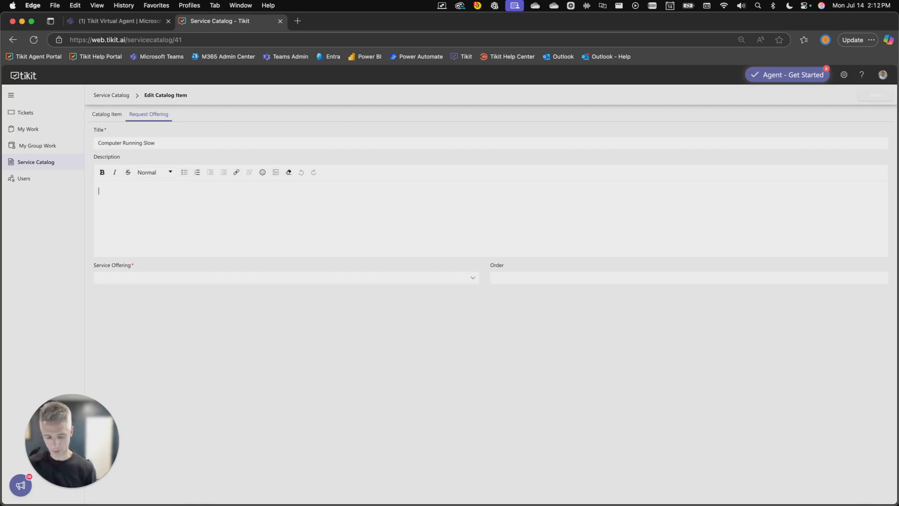
text(Diff)
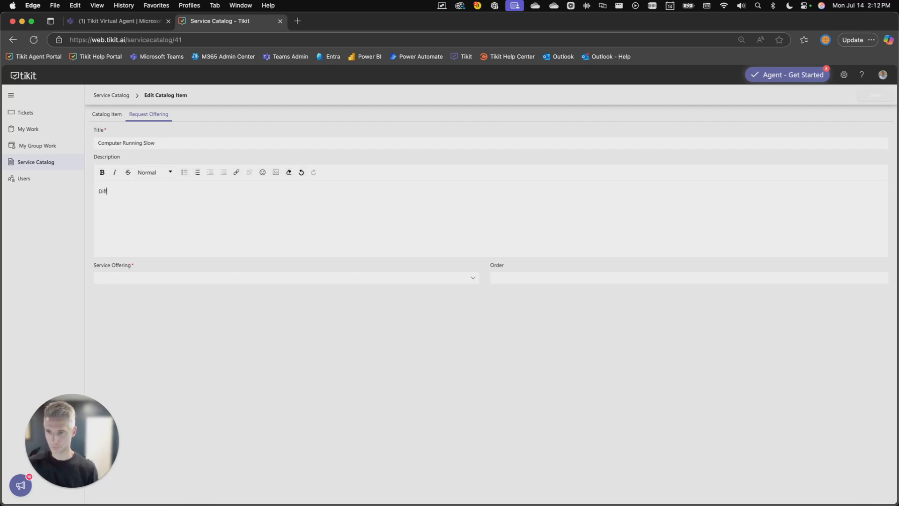
text(erent ways to helpo)
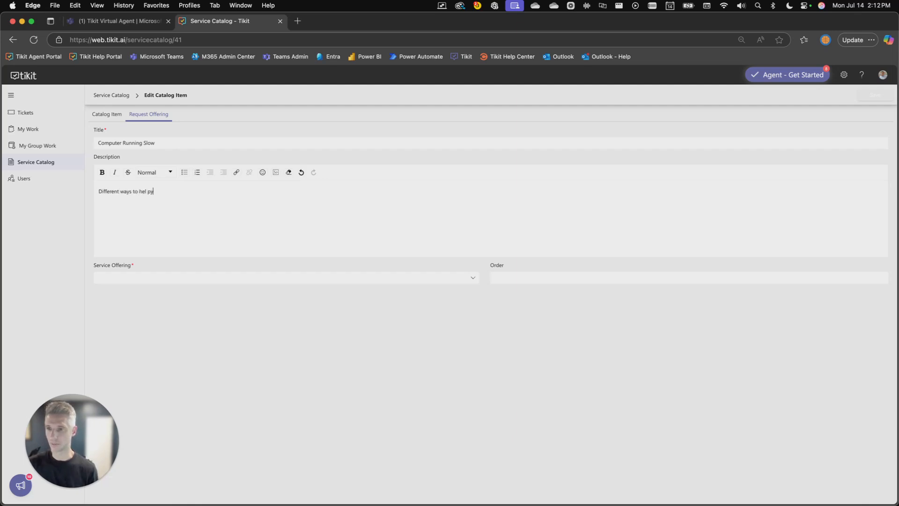
key(BackSpace)
text(your computer running slow.)
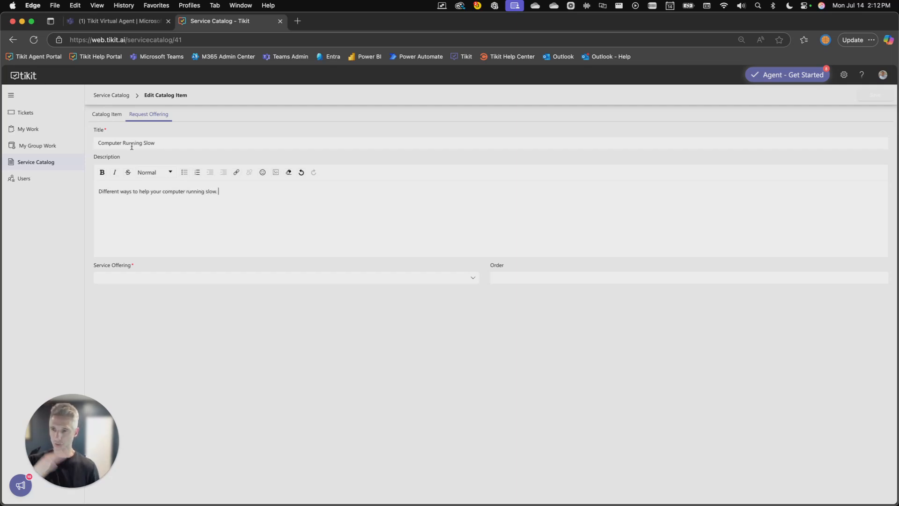
Assign the request offering to the IT service offering with order 1 and save the catalog item.
click(194, 280)
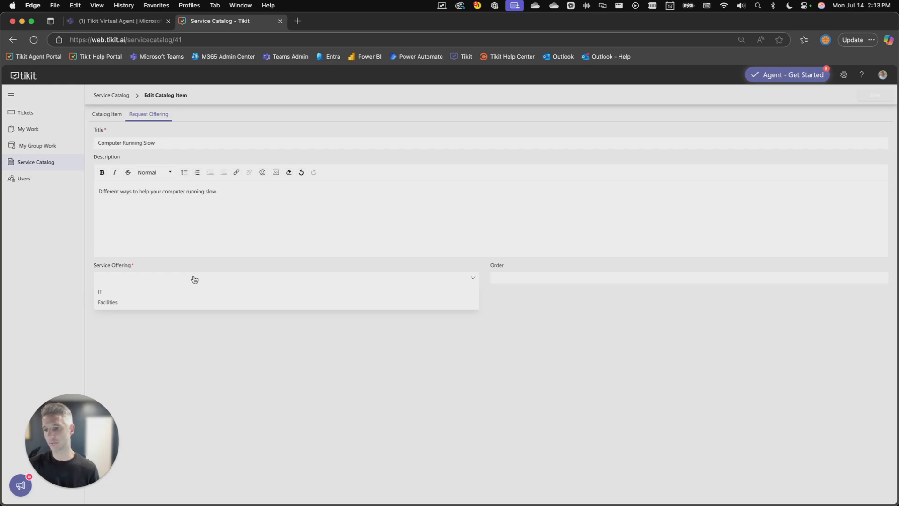
click(118, 292)
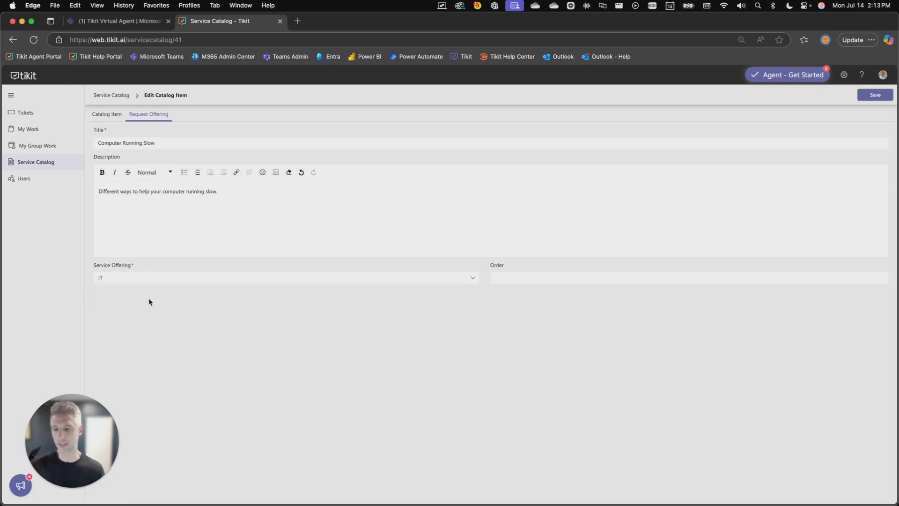
click(497, 278)
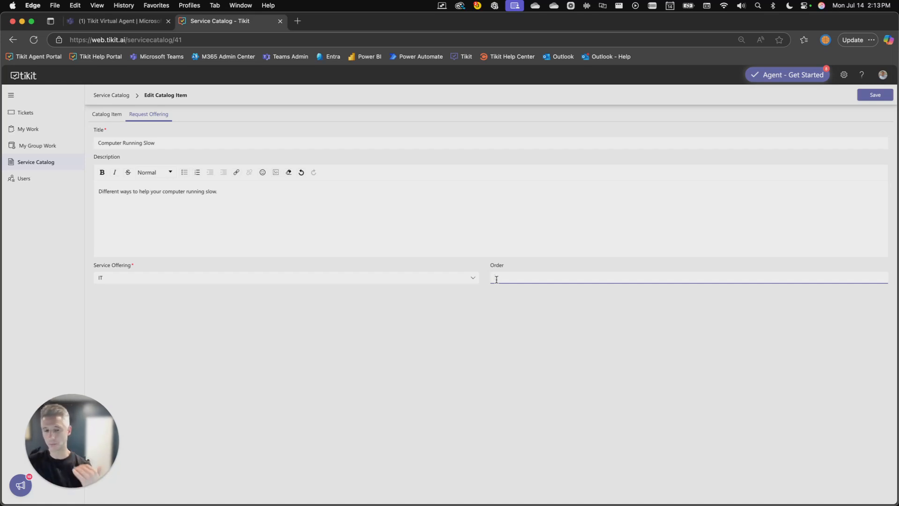
text(1)
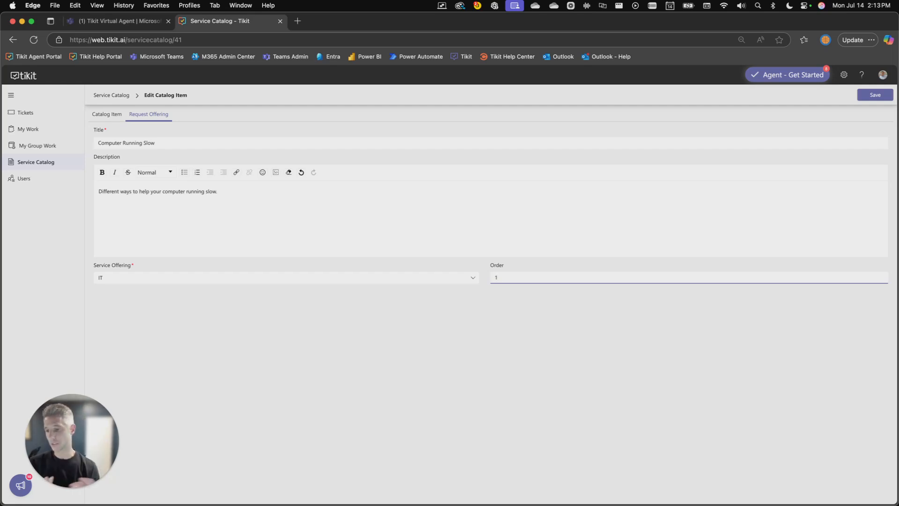
click(876, 96)
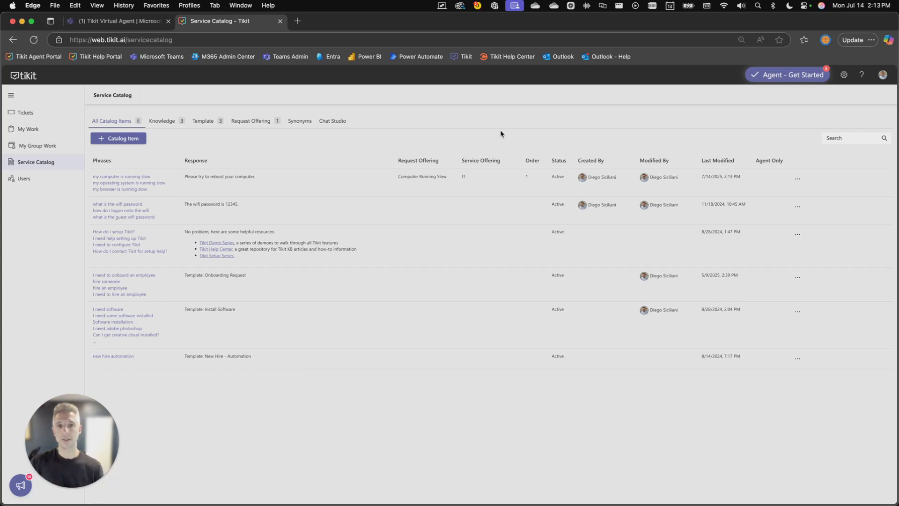
Switch to the end user's Tikit portal window, fill the screen with it and reload its Tickets page.
key(ctrl+alt+Right)
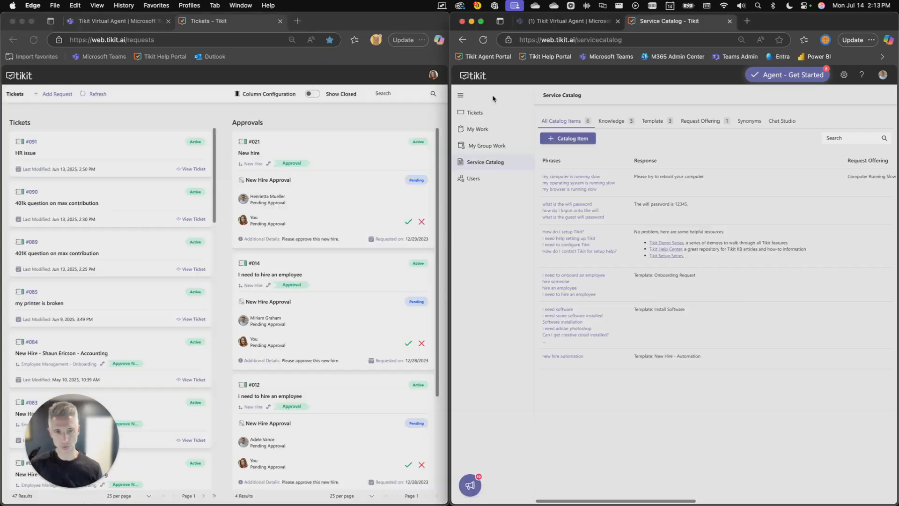
click(414, 120)
key(ctrl+alt+Return)
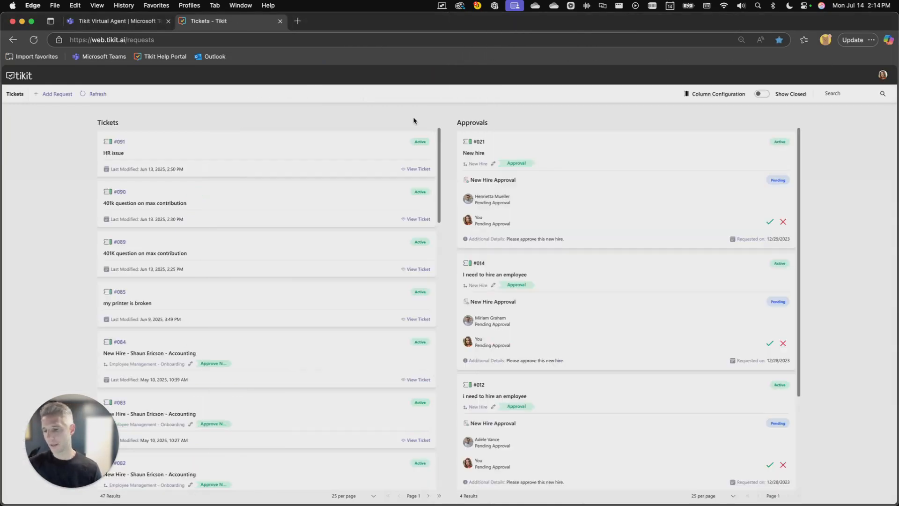
key(super+r)
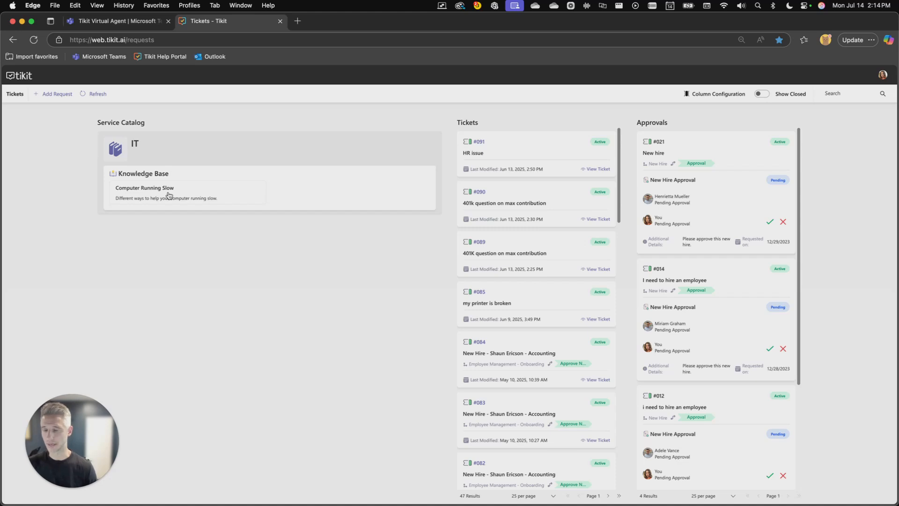
Open the Computer Running Slow knowledge article under IT and answer that it was not helpful.
click(169, 196)
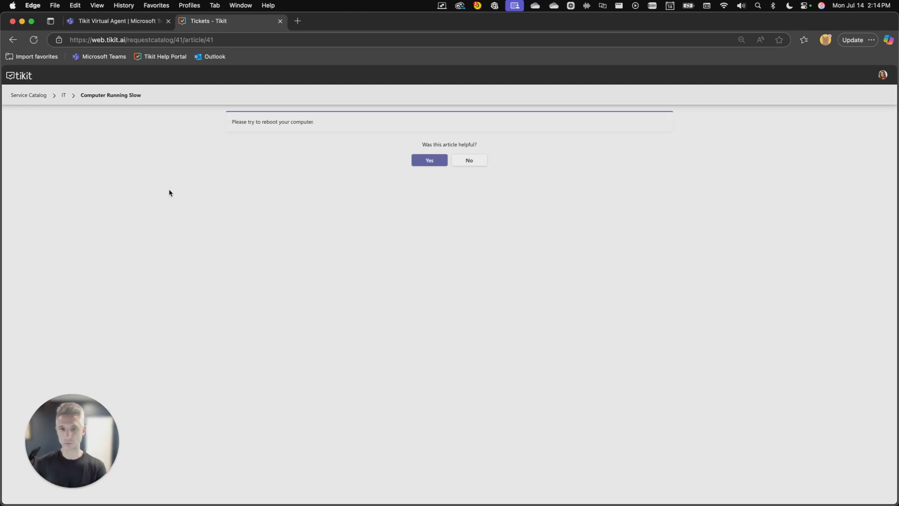
click(469, 160)
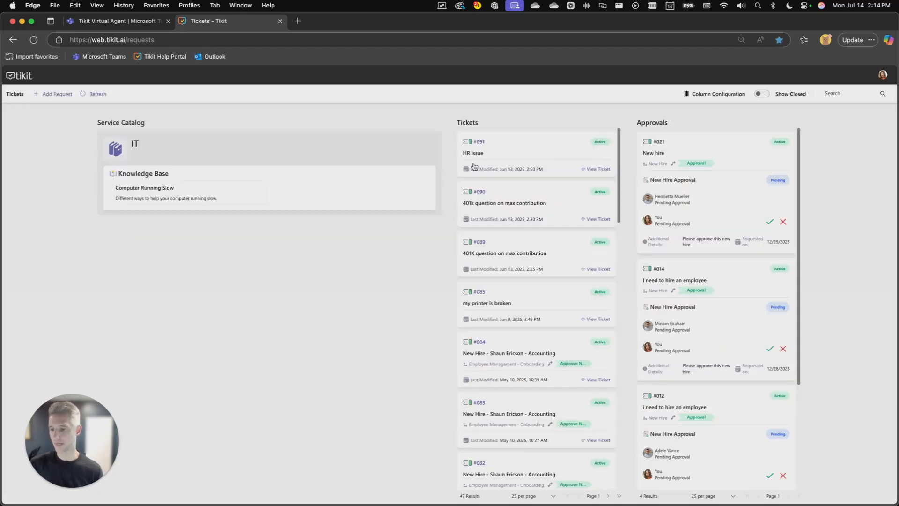